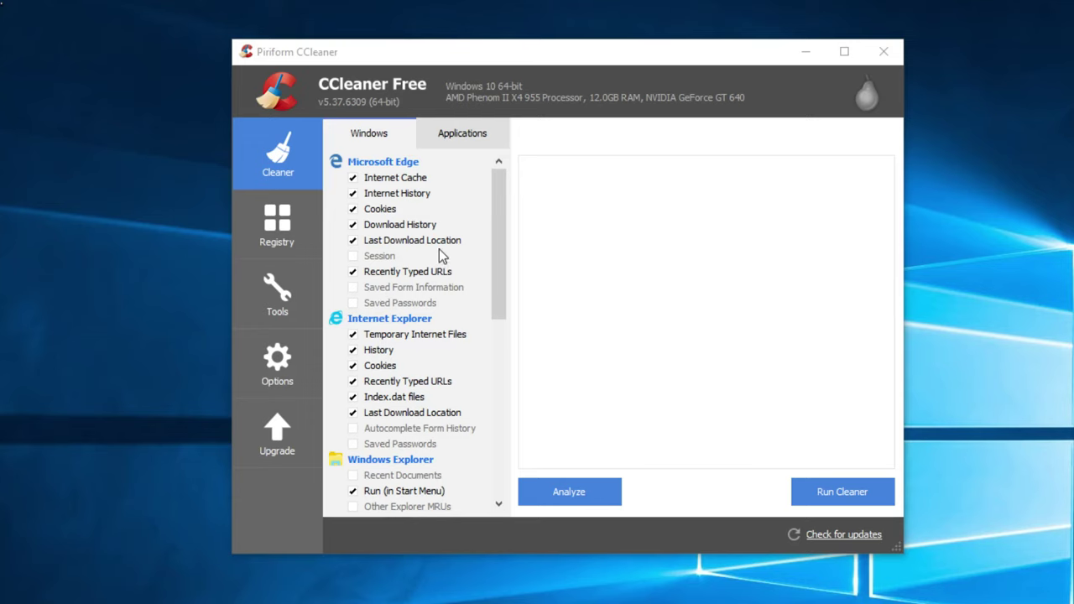
Scroll the Windows checklist, then show the Applications list with Firefox and Google Chrome items.
left_click_drag(494, 233, 503, 198)
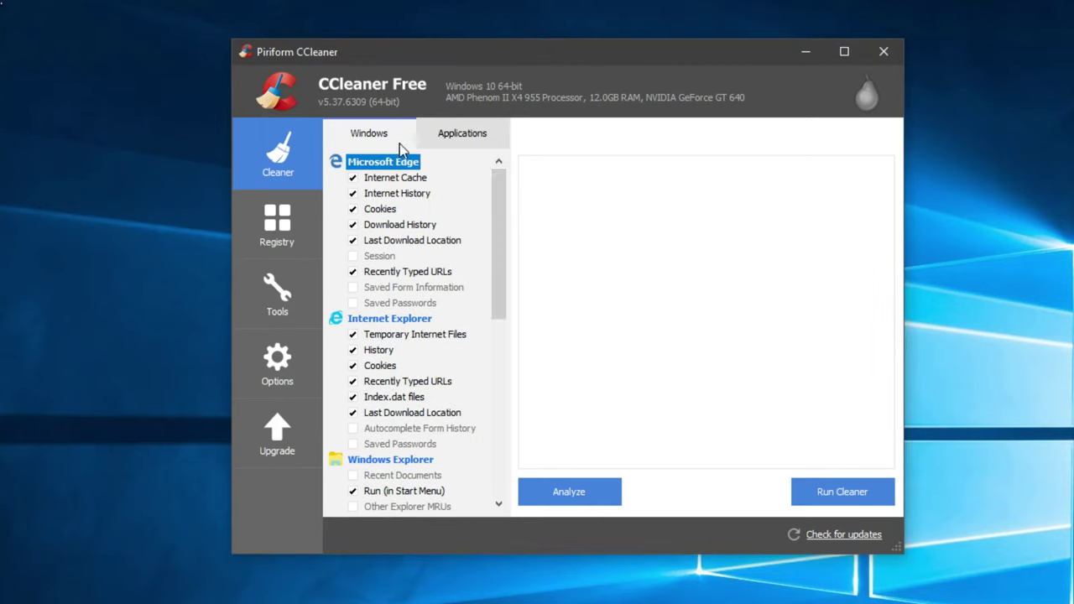
mouse_move(502, 185)
left_mouse_down()
mouse_move(501, 387)
mouse_move(497, 180)
left_mouse_up()
left_click(447, 140)
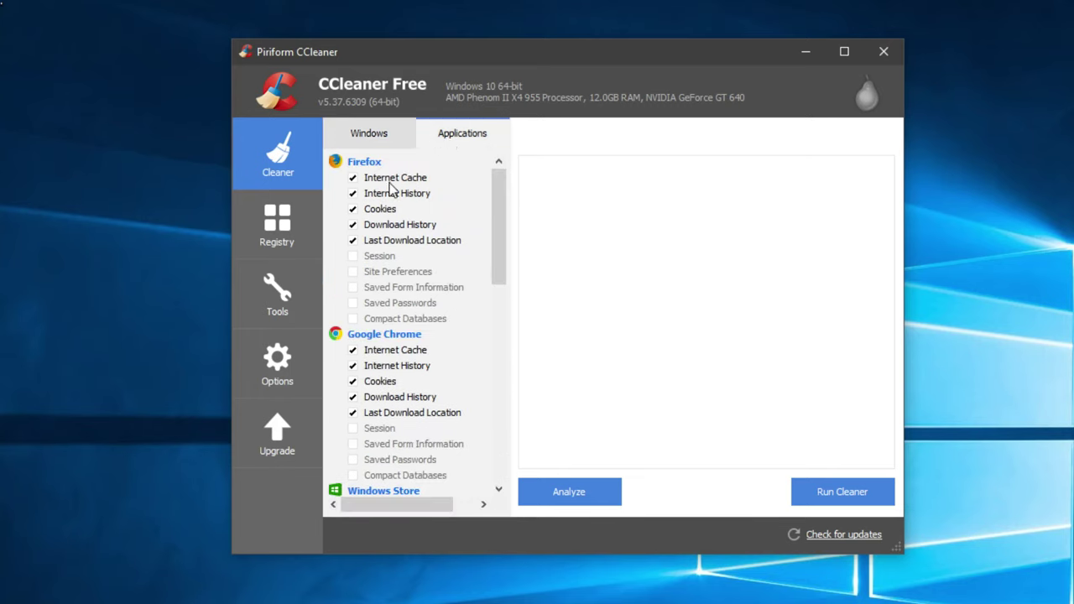
mouse_move(494, 186)
left_mouse_down()
mouse_move(499, 259)
mouse_move(497, 174)
left_mouse_up()
Uncheck Firefox's and Chrome's cache, history, cookies, download history and last download location, then go to Registry.
left_click(352, 178)
left_click(353, 193)
left_click(352, 209)
left_click(352, 225)
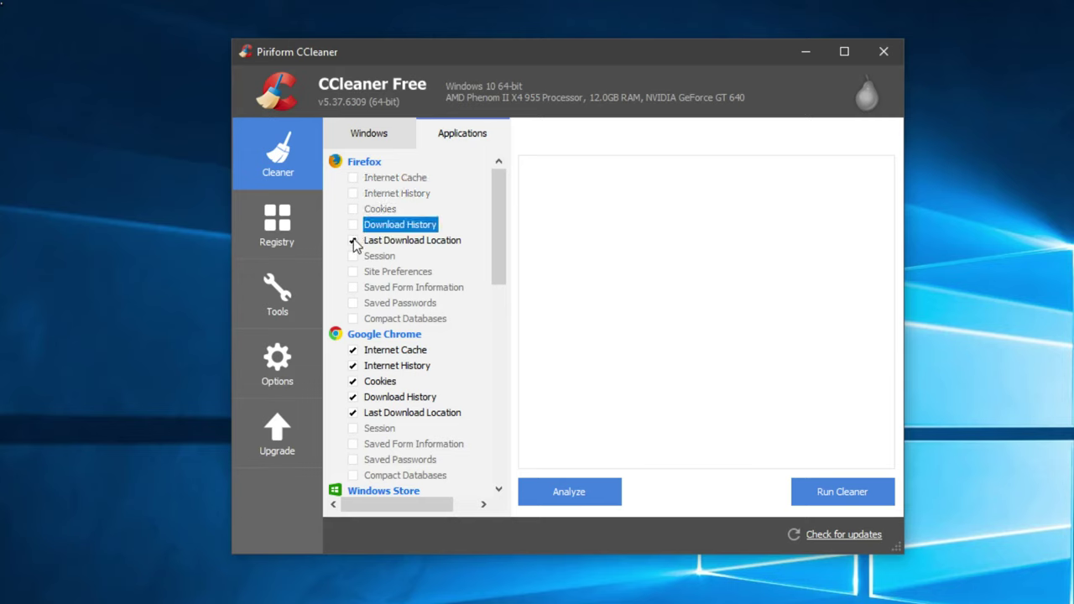
left_click(353, 240)
left_click(352, 350)
left_click(353, 366)
left_click(352, 381)
left_click(353, 397)
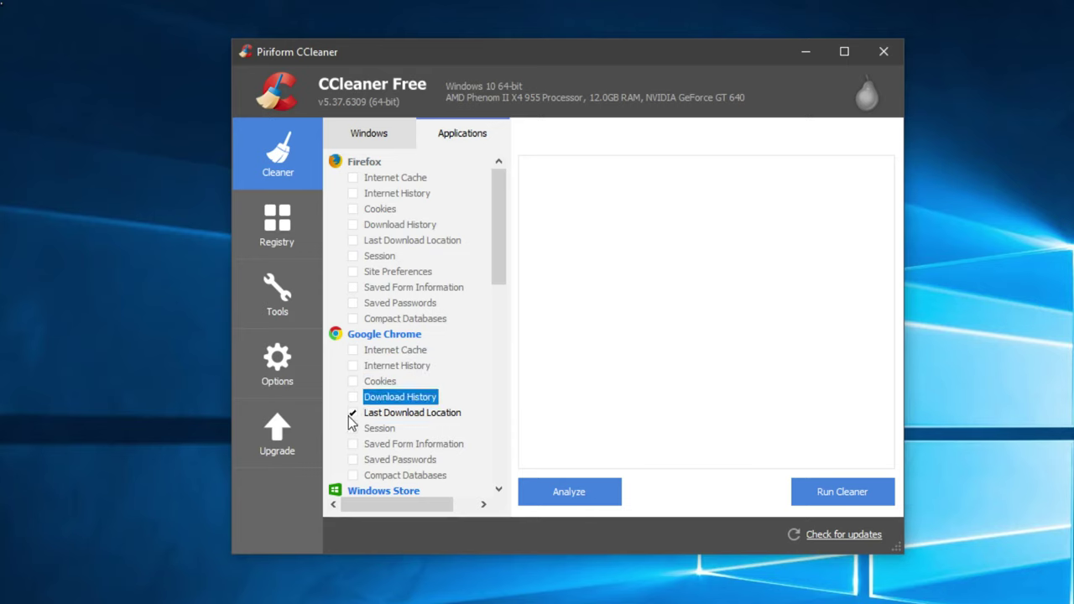
left_click(353, 413)
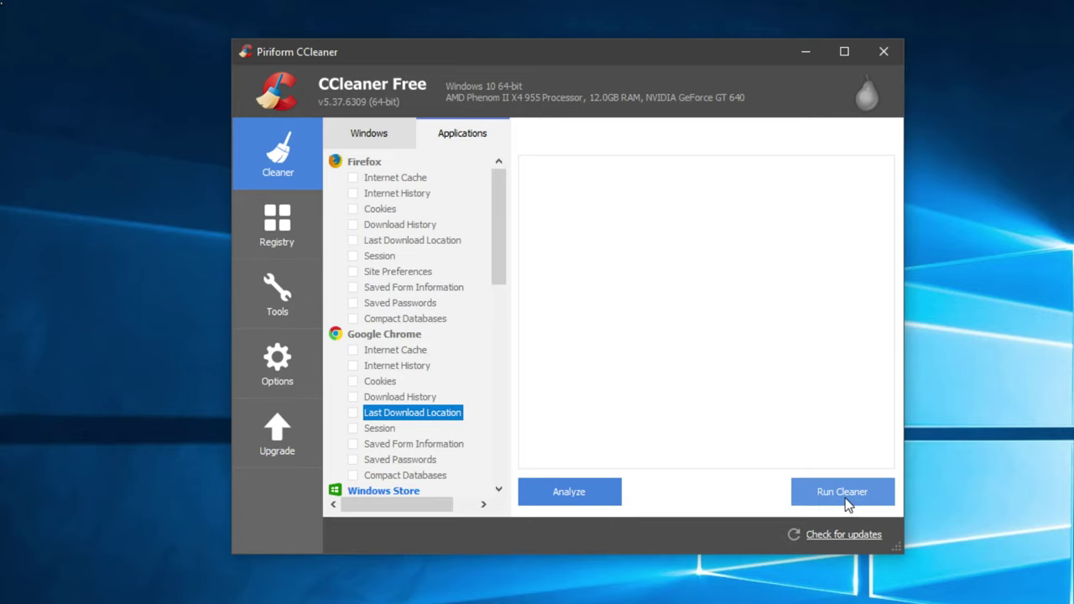
left_click(306, 239)
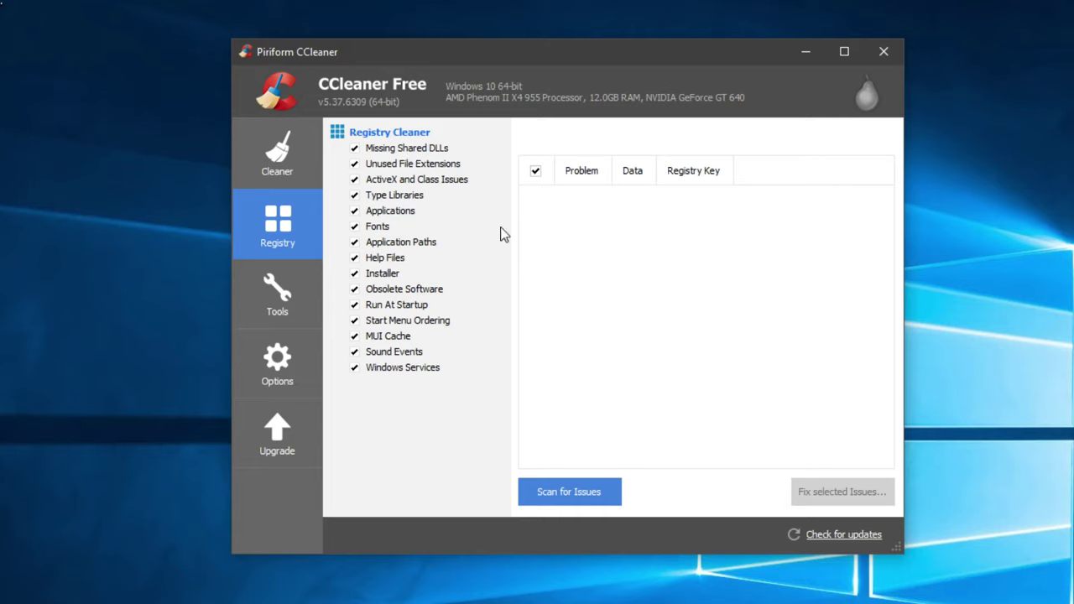
Scan the registry, scroll through the found issues, and start fixing all selected issues.
left_click(577, 501)
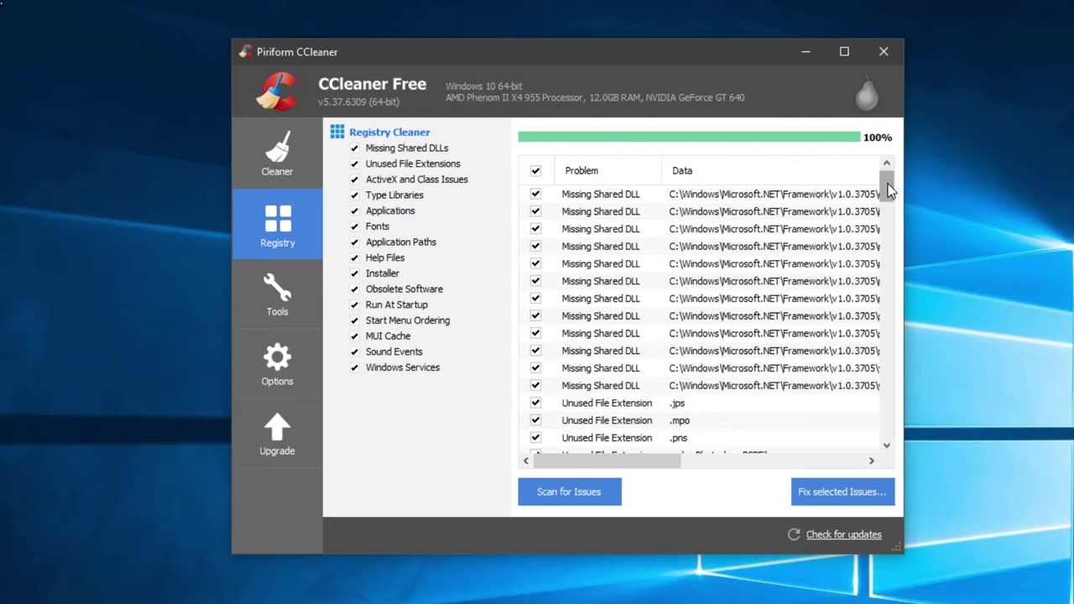
left_click_drag(888, 190, 905, 167)
left_click_drag(909, 162, 908, 162)
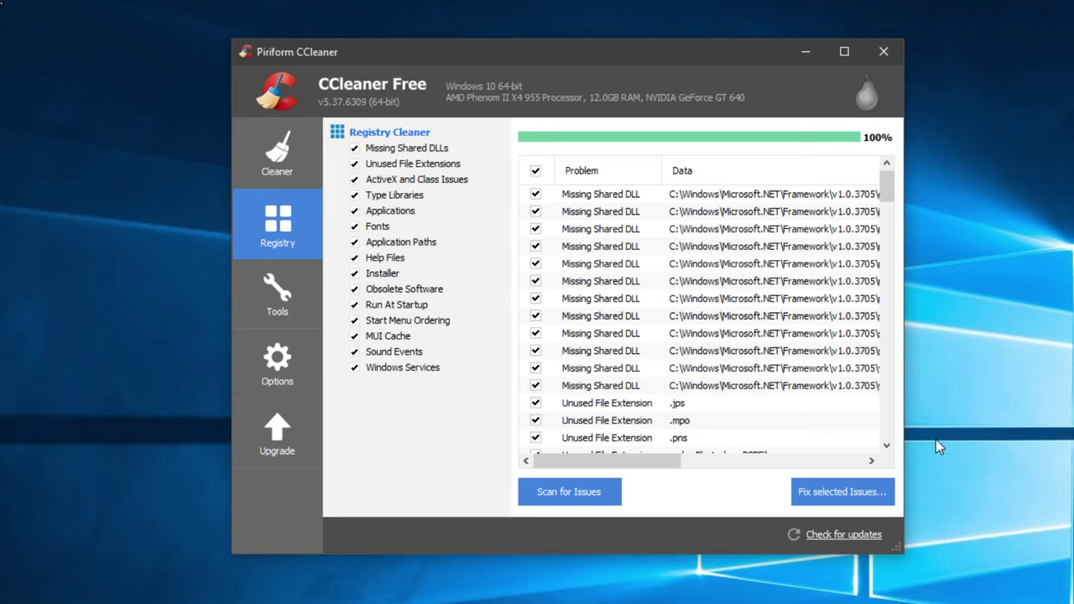
left_click(841, 496)
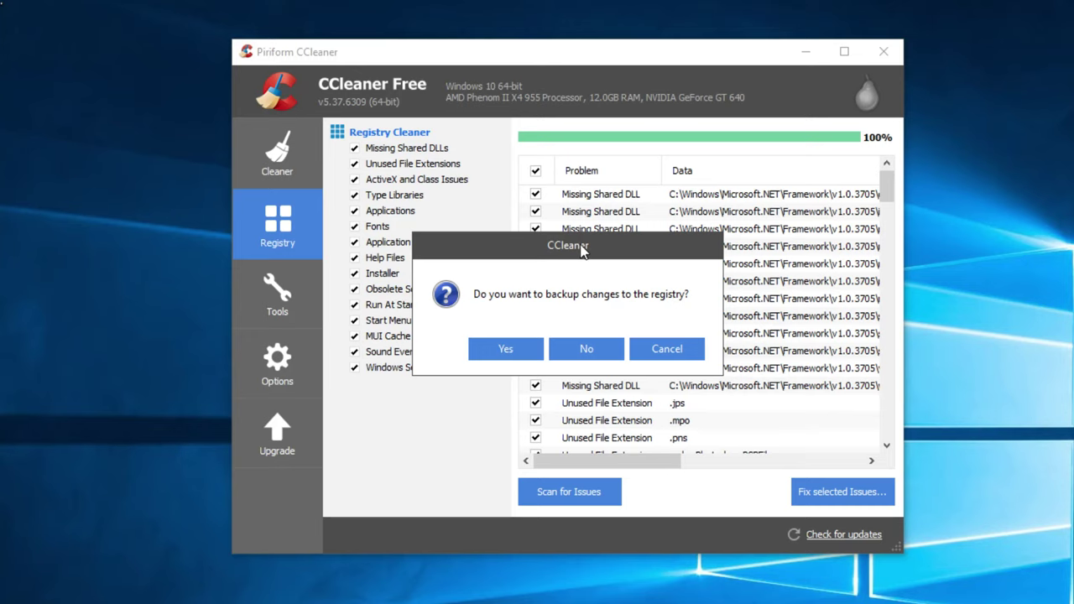
Skip the registry backup, fix all 128 issues at once, then switch to Tools' uninstall list.
left_click_drag(567, 254, 583, 247)
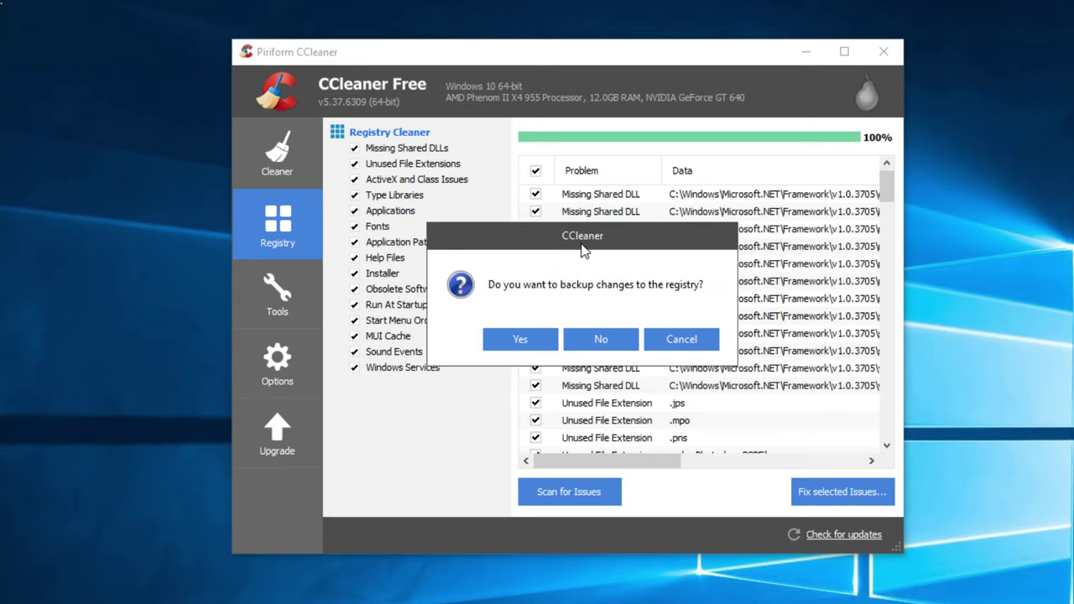
left_click(600, 342)
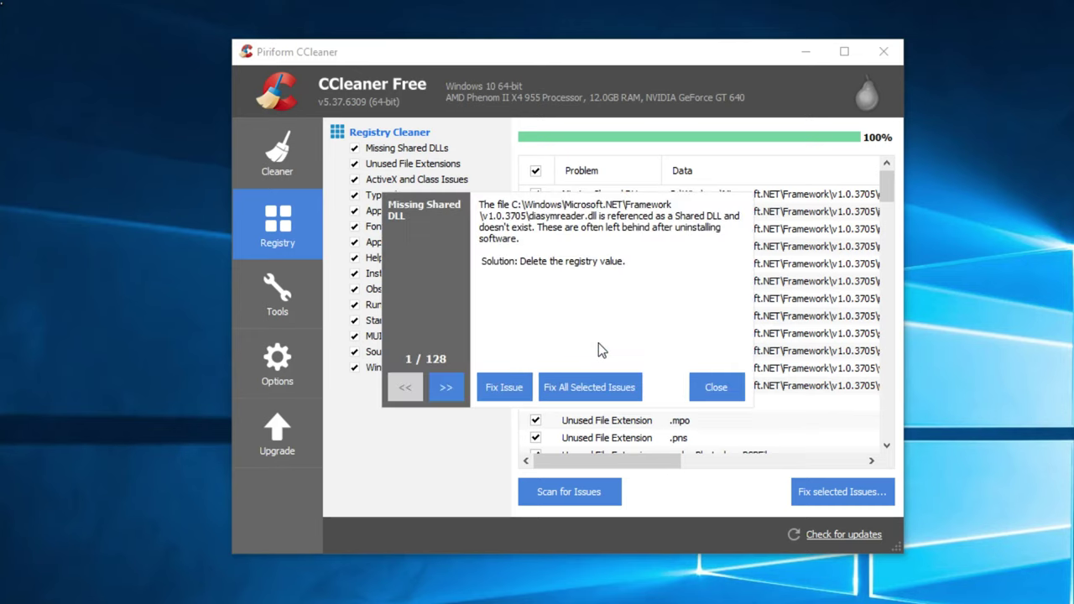
left_click(586, 391)
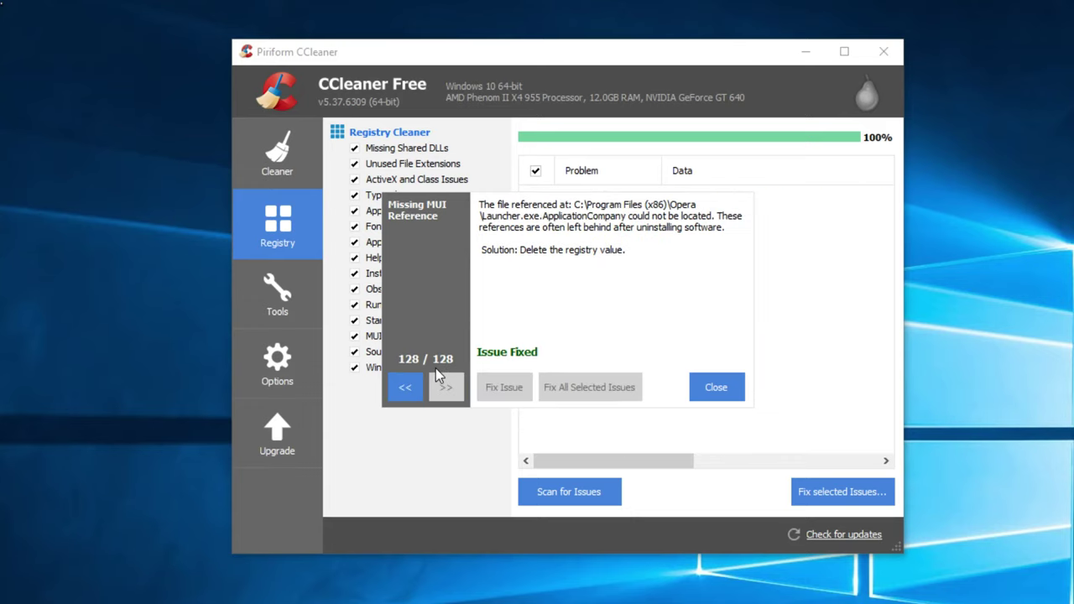
left_click(714, 393)
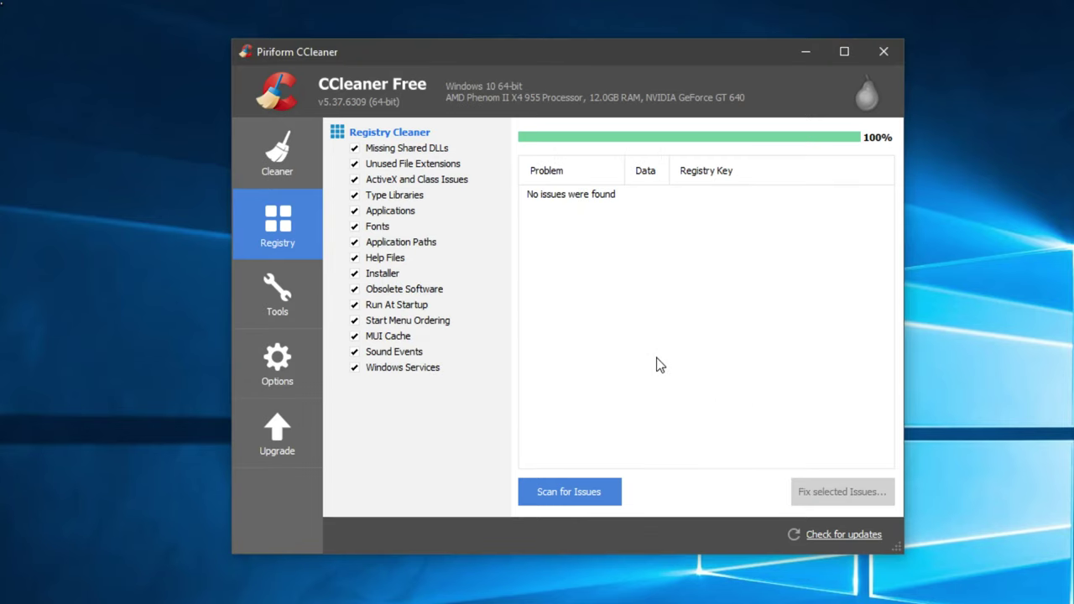
left_click(279, 312)
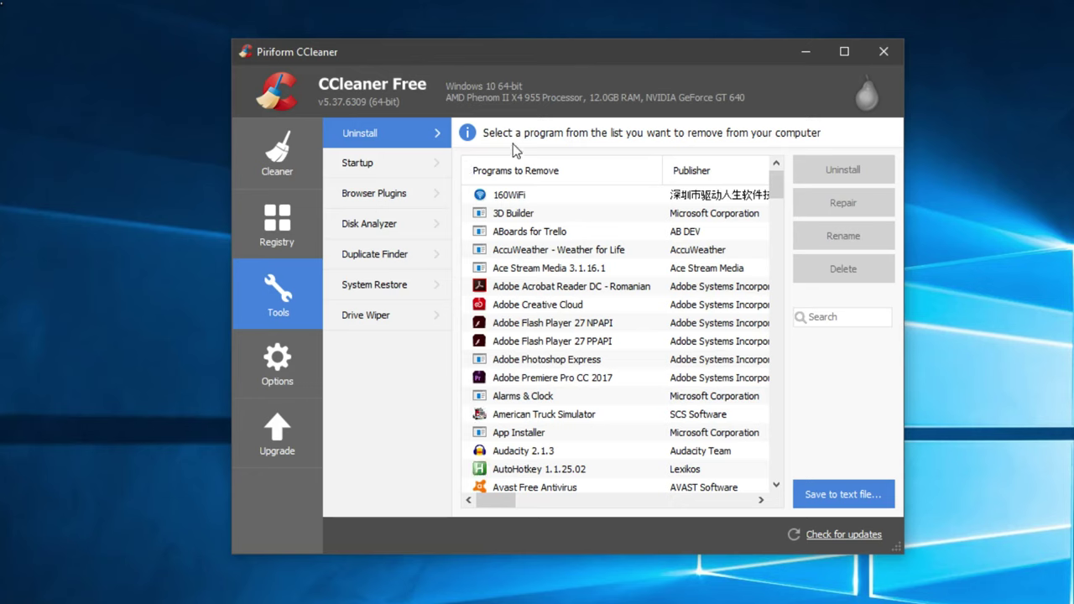
Browse the Startup, Browser Plugins, Disk Analyzer and Duplicate Finder tools in turn.
left_click(400, 166)
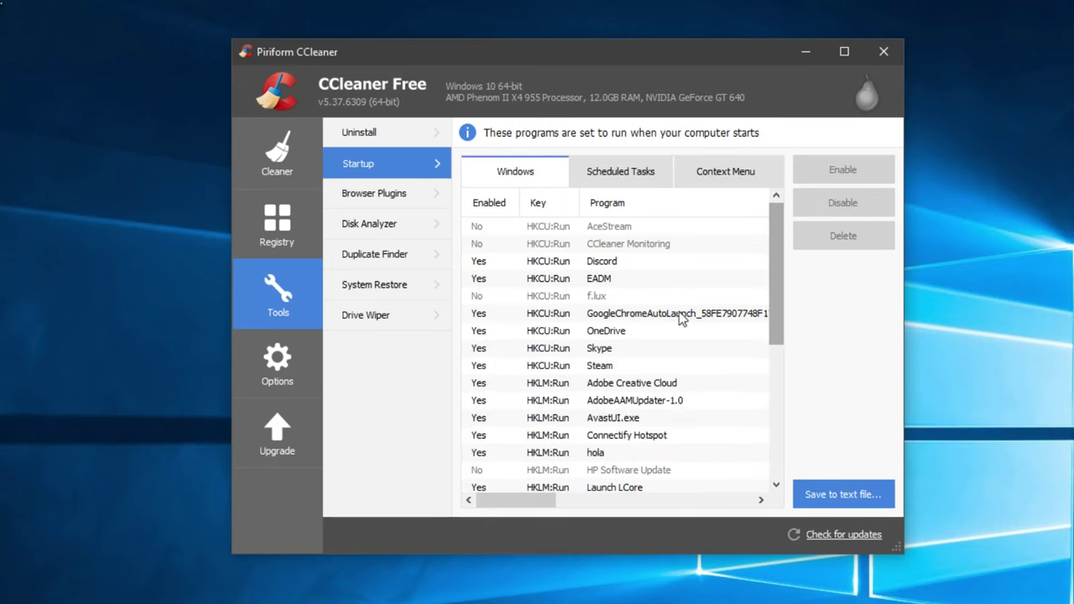
left_click(397, 198)
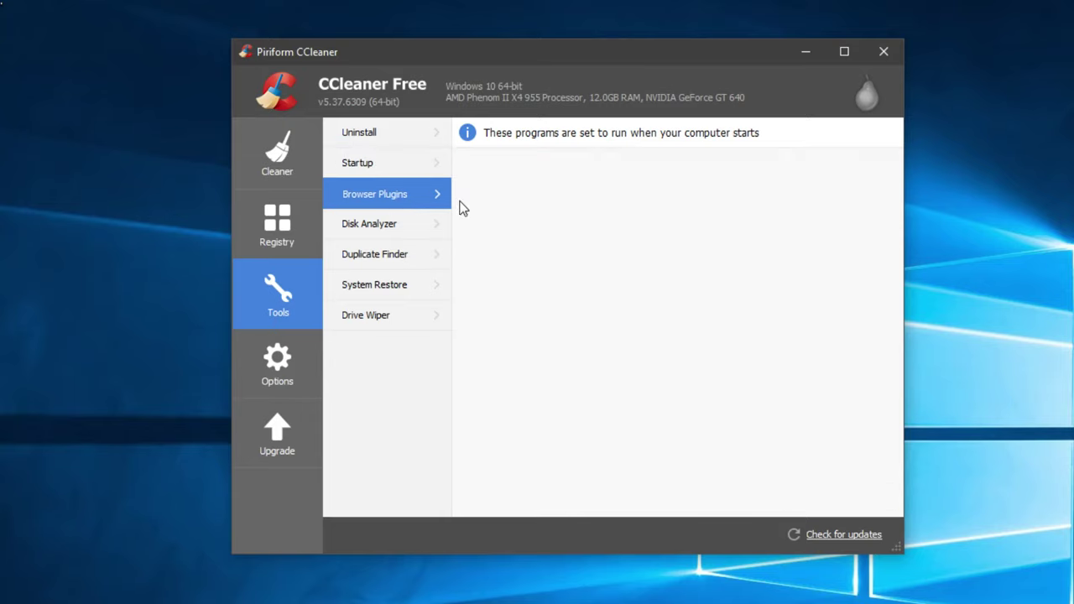
left_click(400, 226)
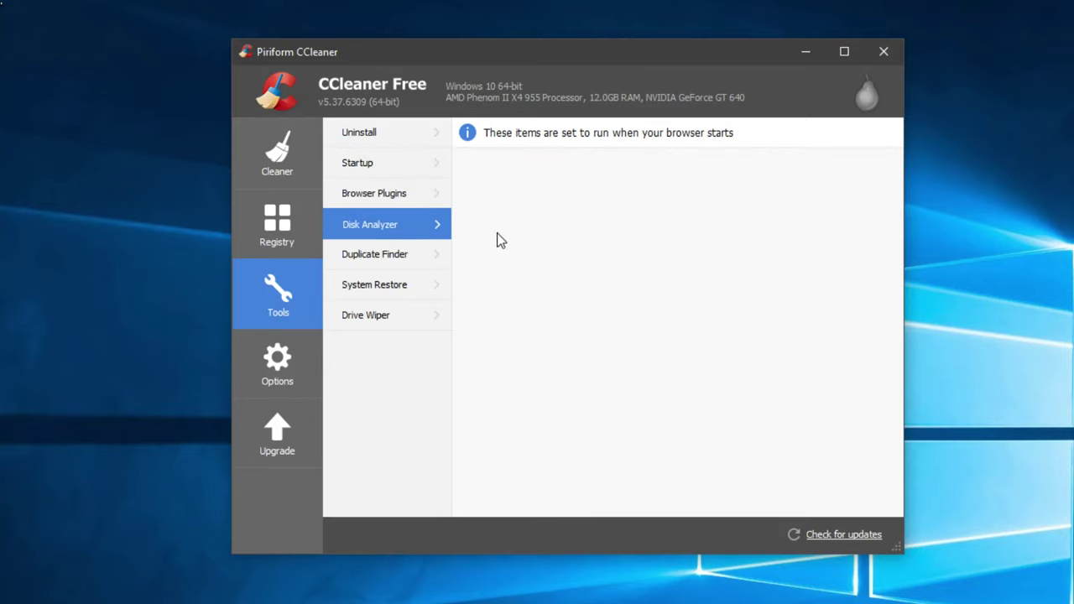
left_click(384, 256)
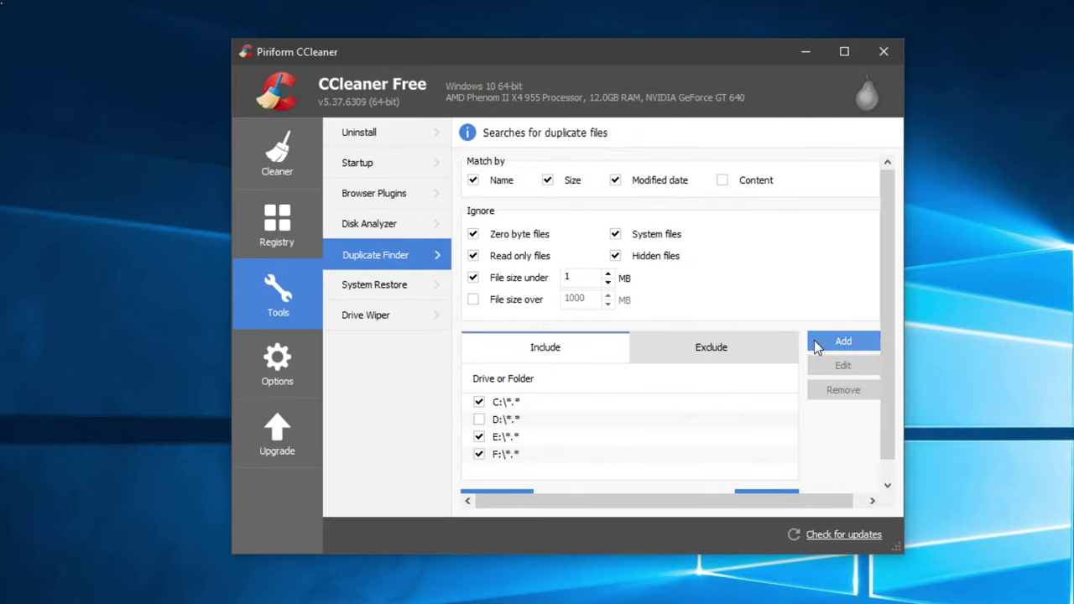
Scroll Duplicate Finder, view System Restore and Drive Wiper, then return to the Cleaner.
left_click_drag(887, 282, 887, 355)
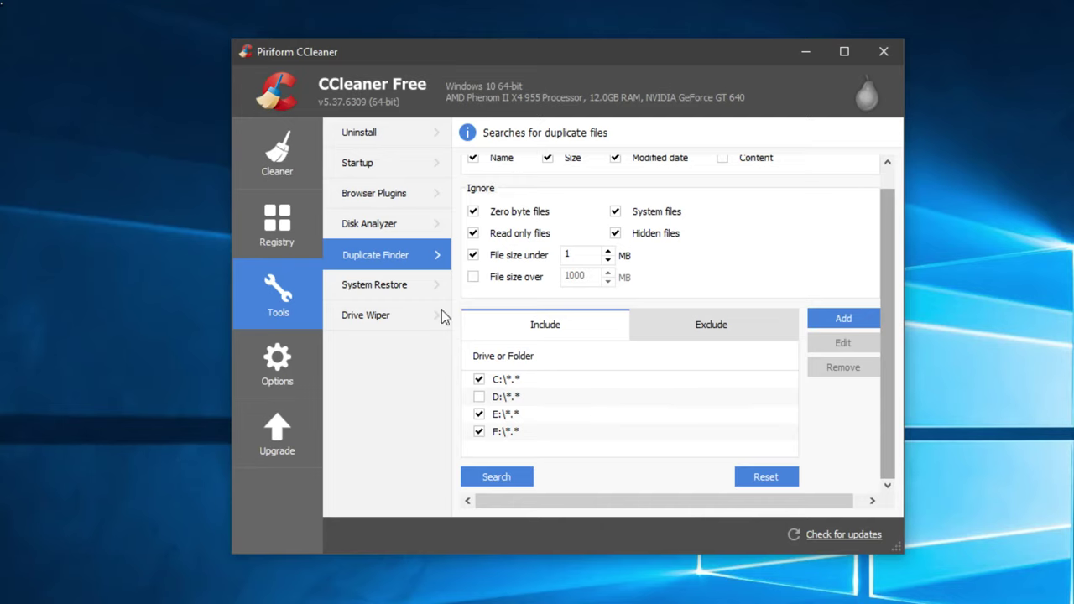
left_click(407, 287)
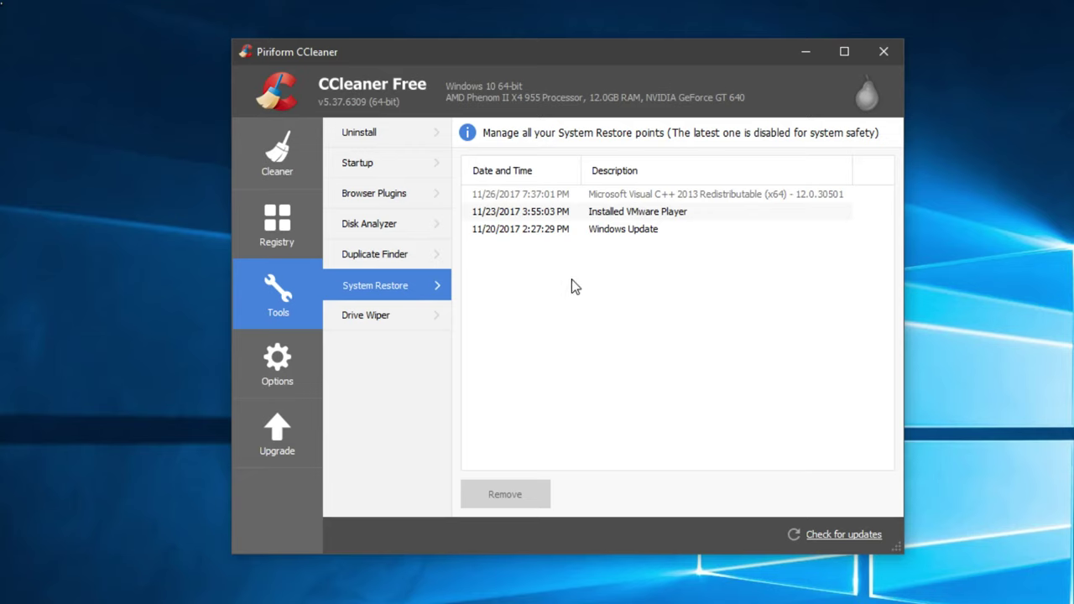
left_click(420, 313)
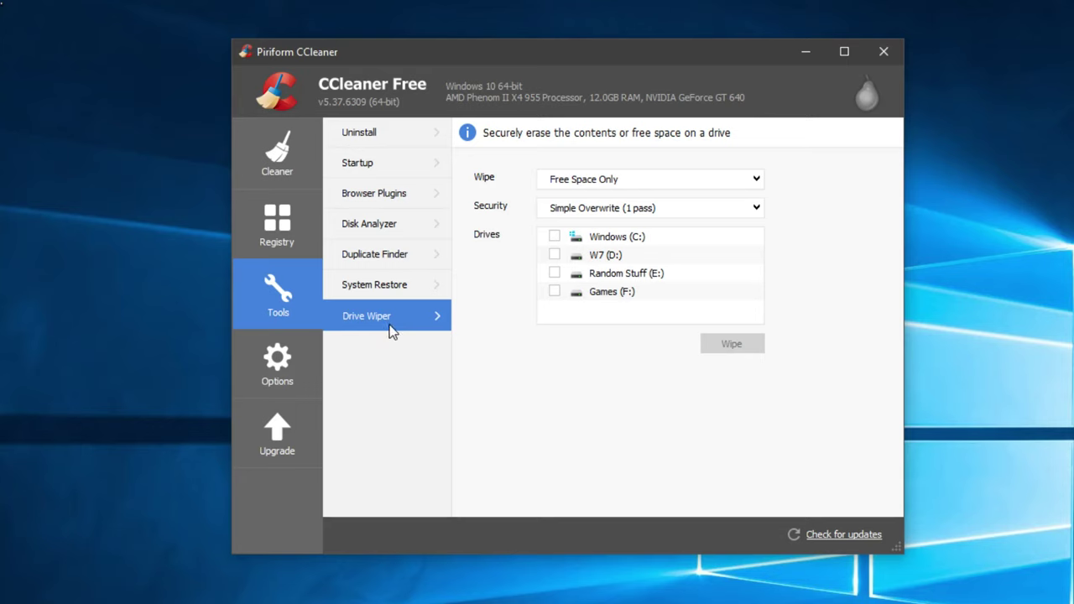
left_click(295, 163)
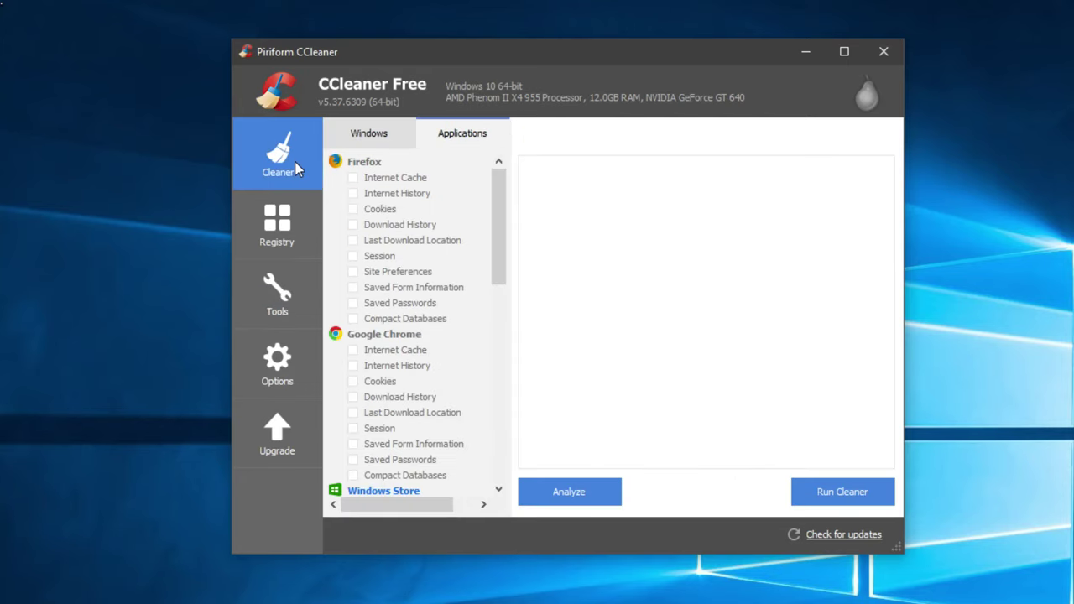
Run the cleaner and confirm the deletion, removing 7,408 MB of junk files.
scroll(410, 302, "down", 2)
scroll(419, 311, "up", 2)
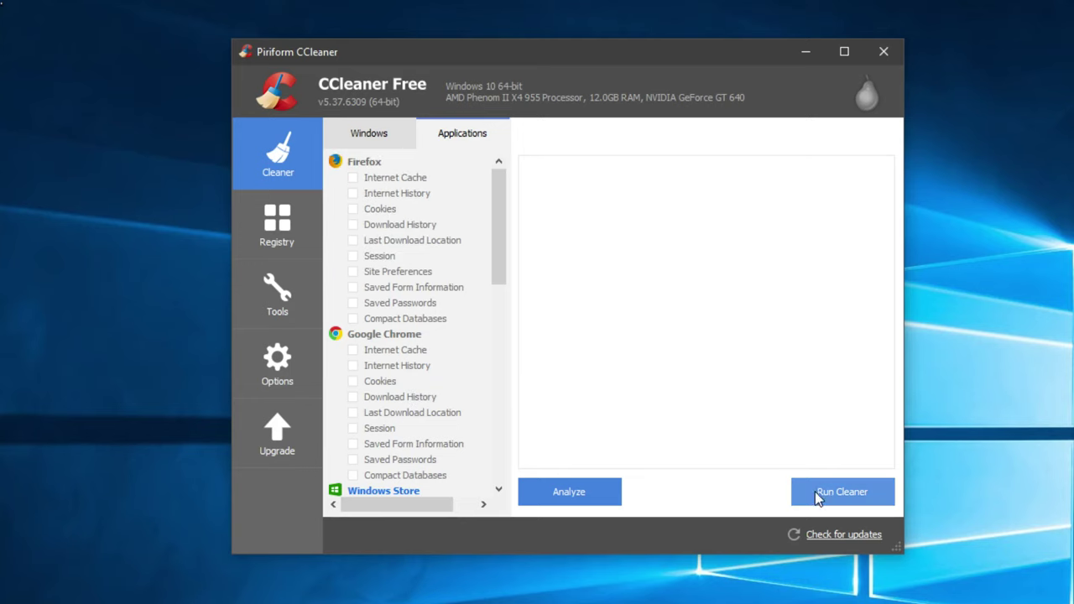
left_click(846, 500)
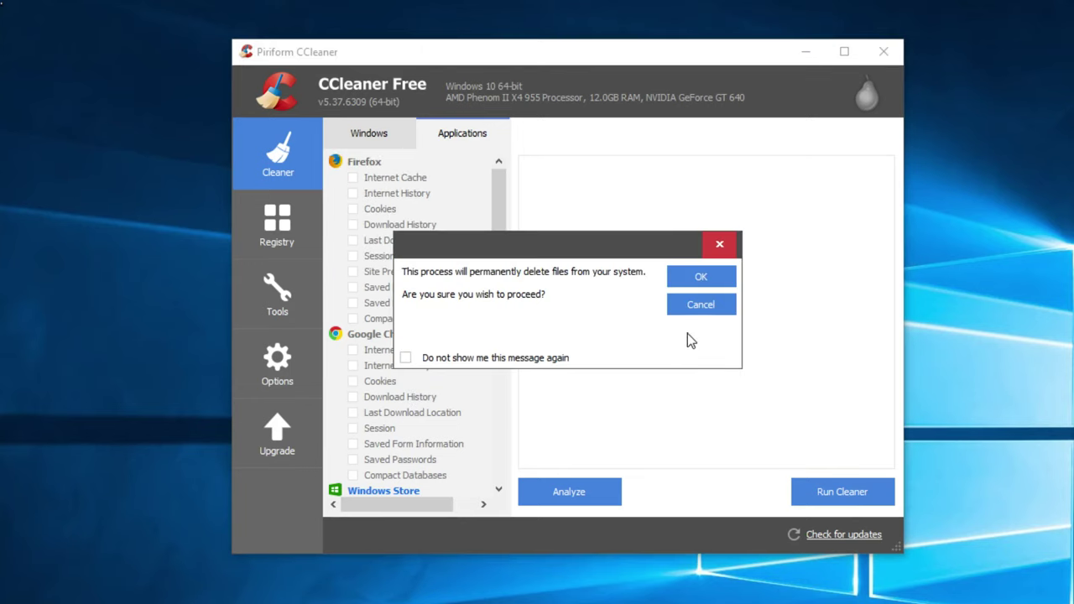
left_click(695, 281)
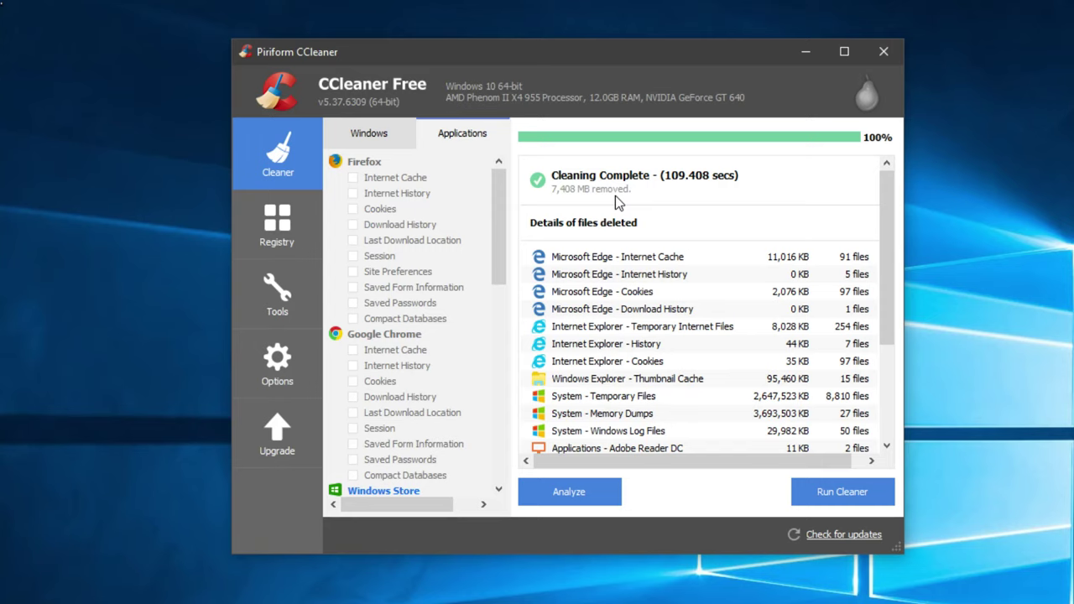
left_click(278, 374)
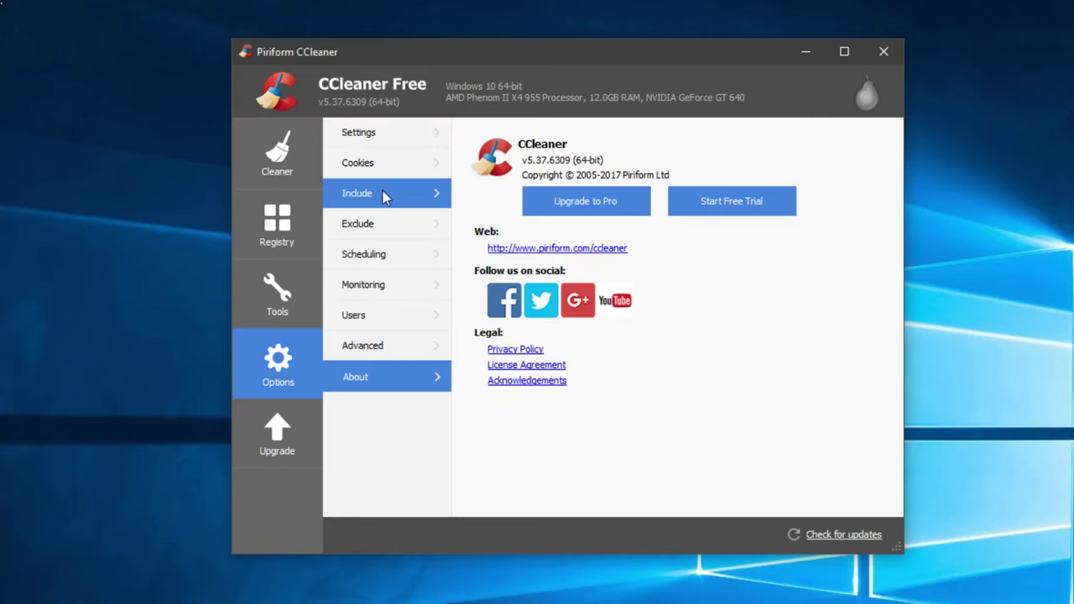
left_click(376, 133)
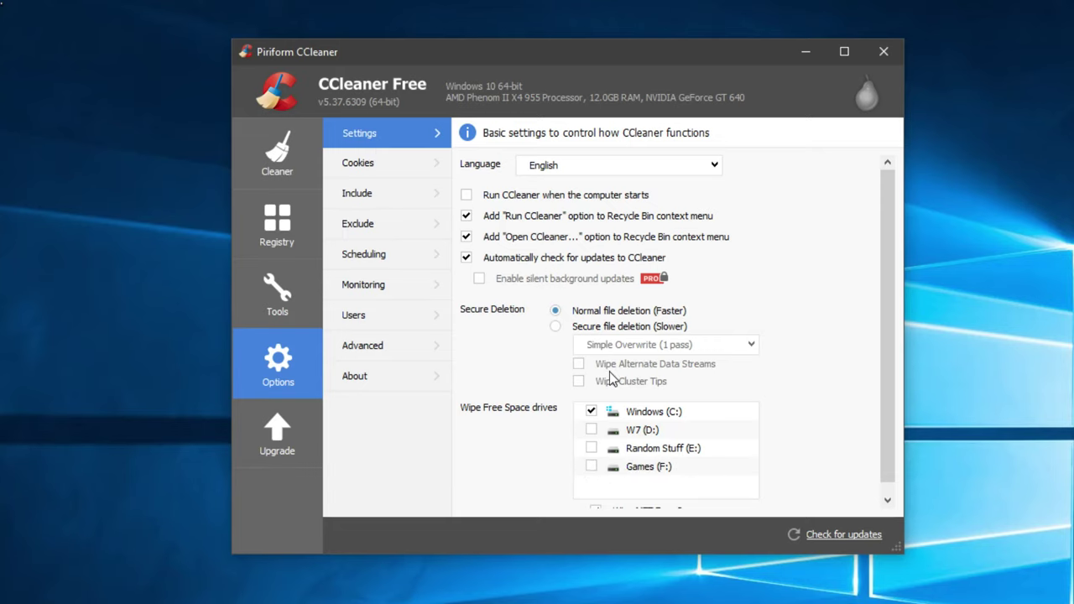
left_click(374, 167)
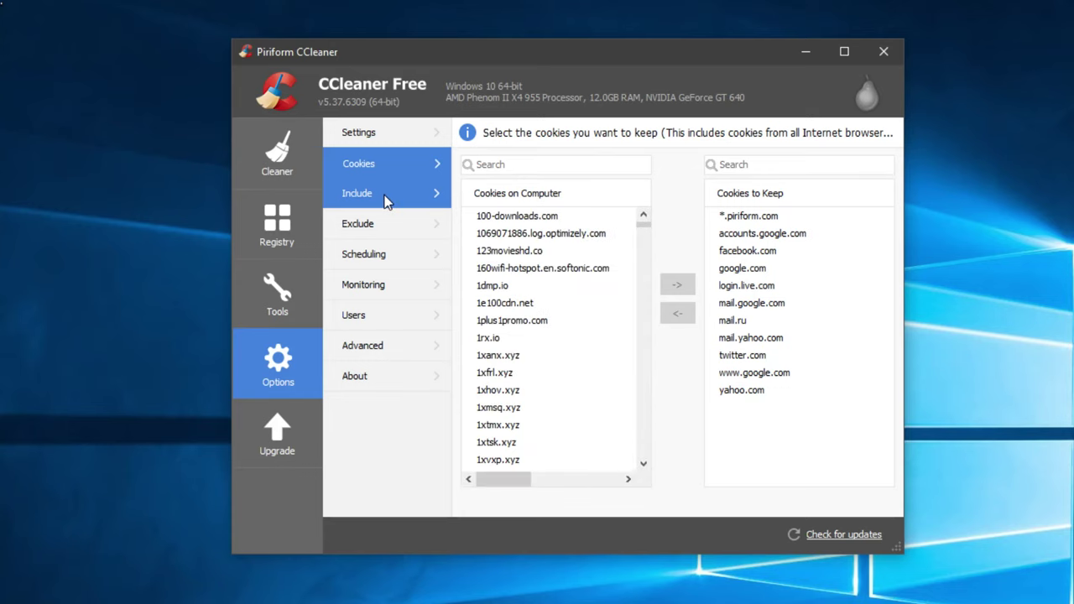
left_click(378, 136)
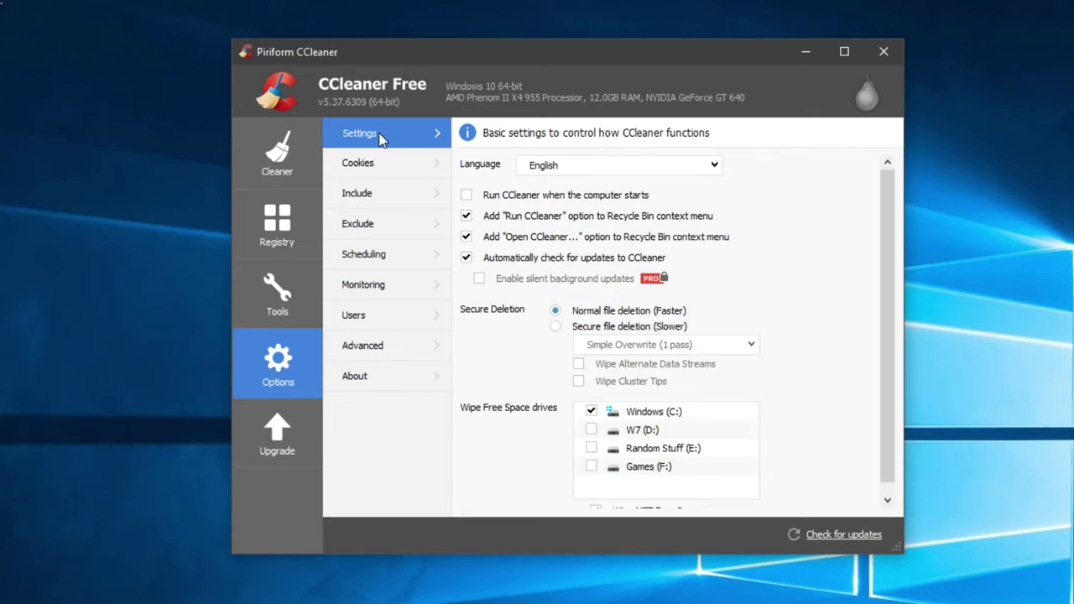